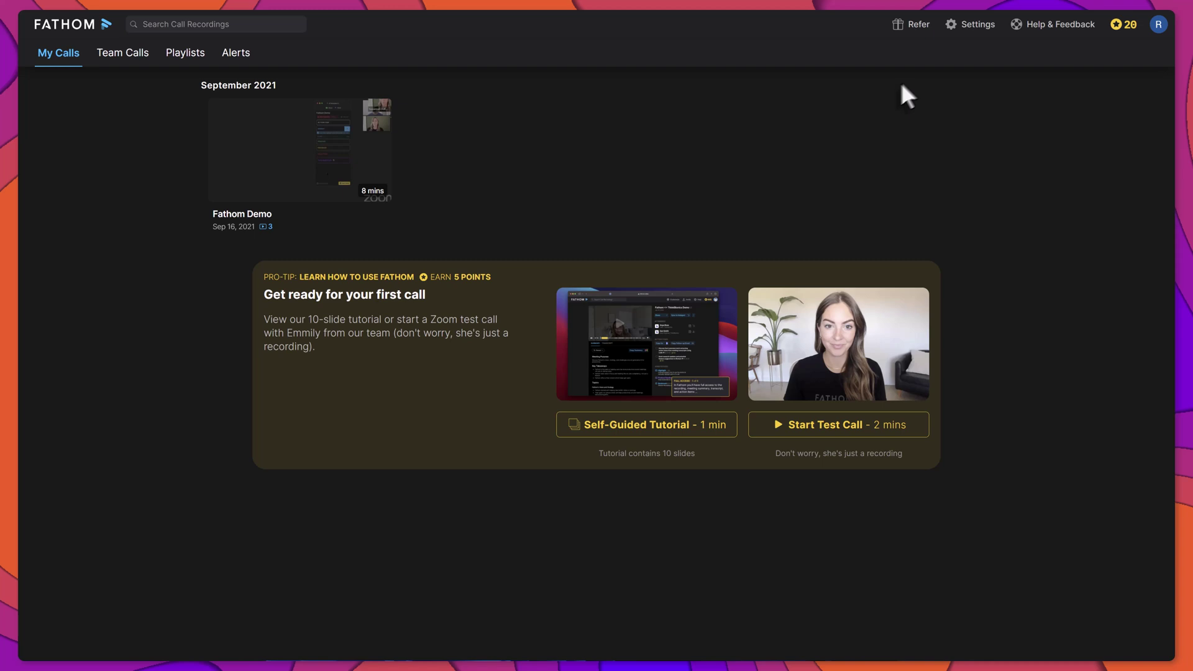
In account settings, auto-record all meetings and auto-share summary and recording with attendees.
click(978, 23)
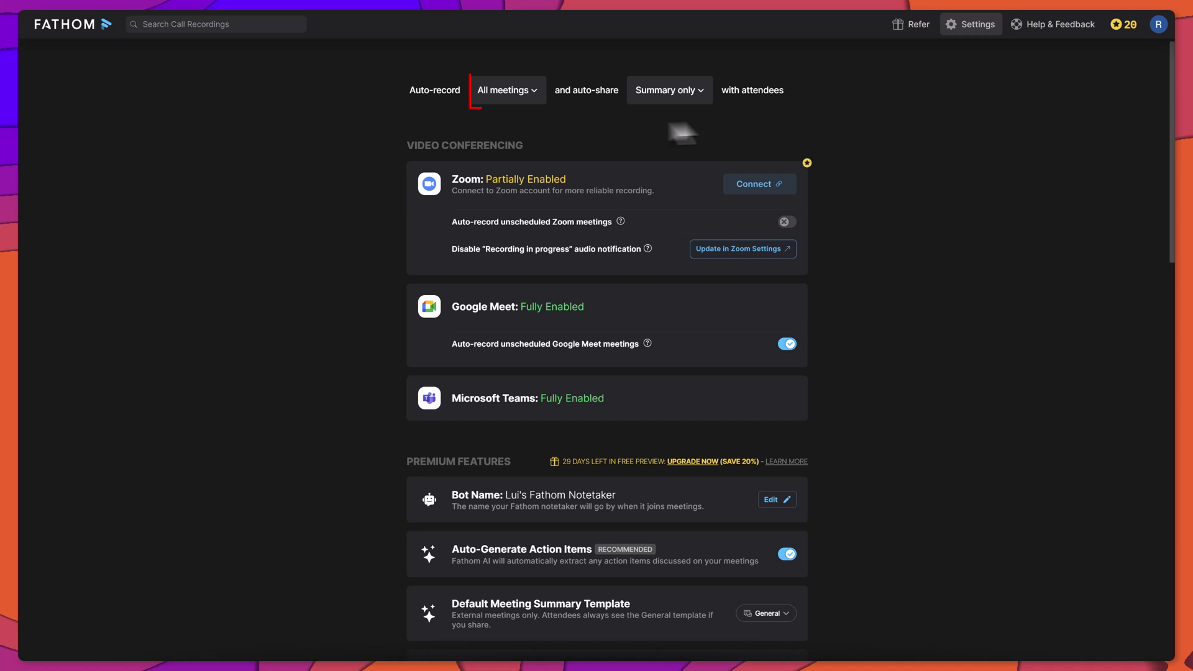
click(534, 93)
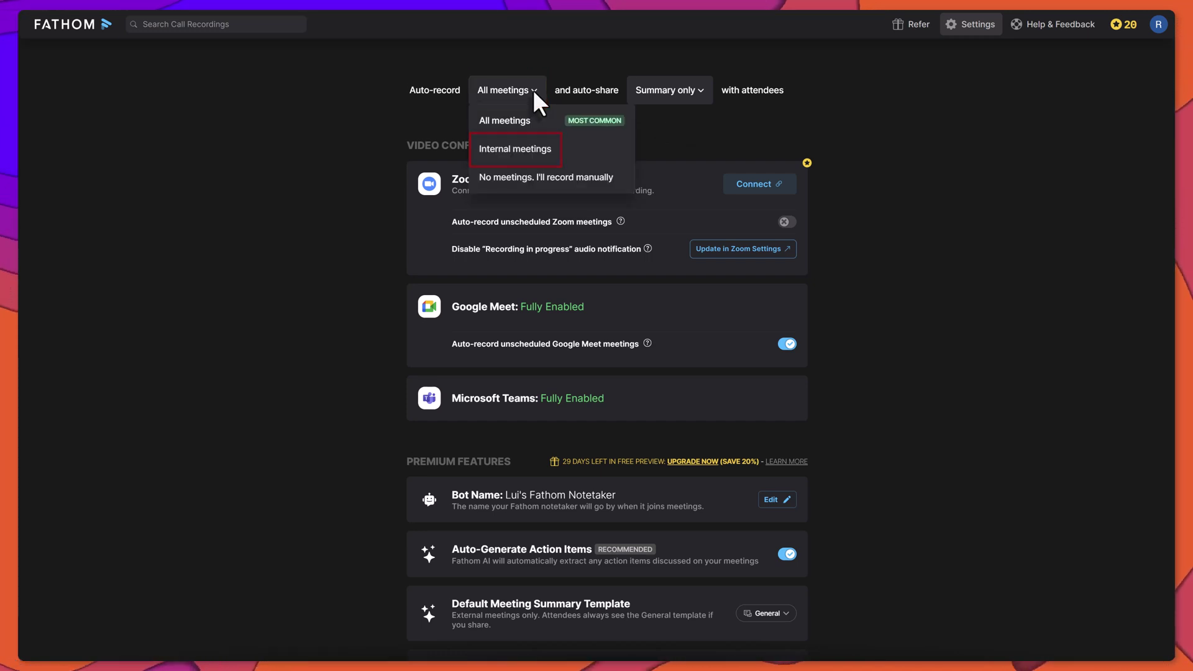
click(518, 122)
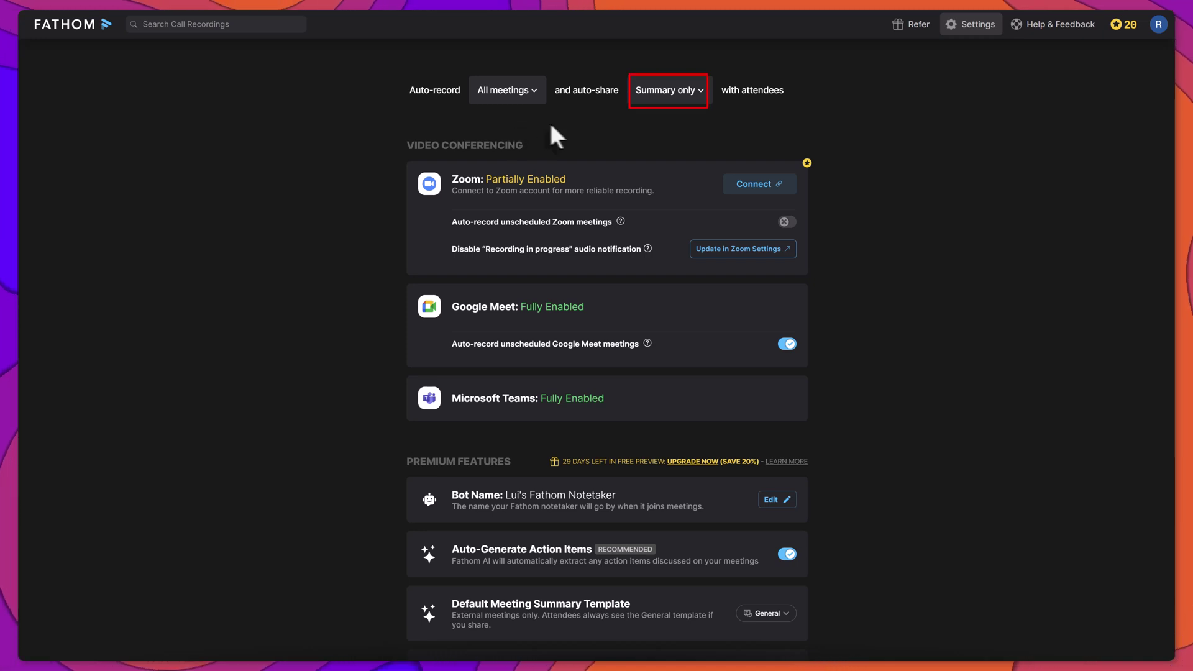
click(702, 94)
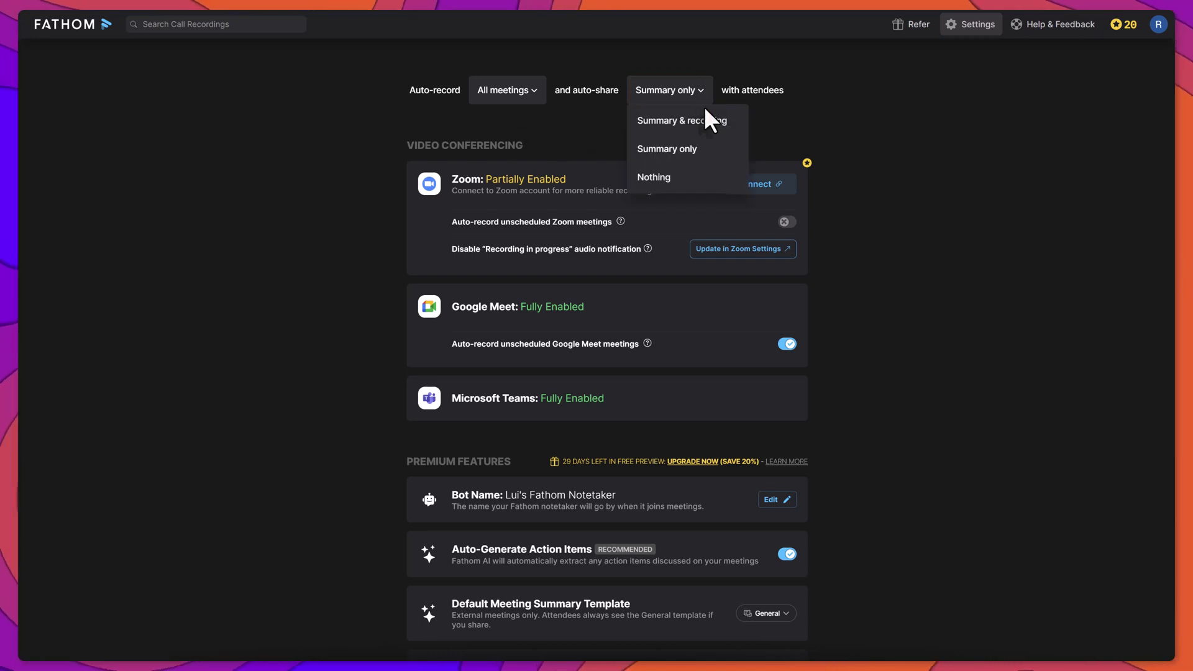
click(708, 121)
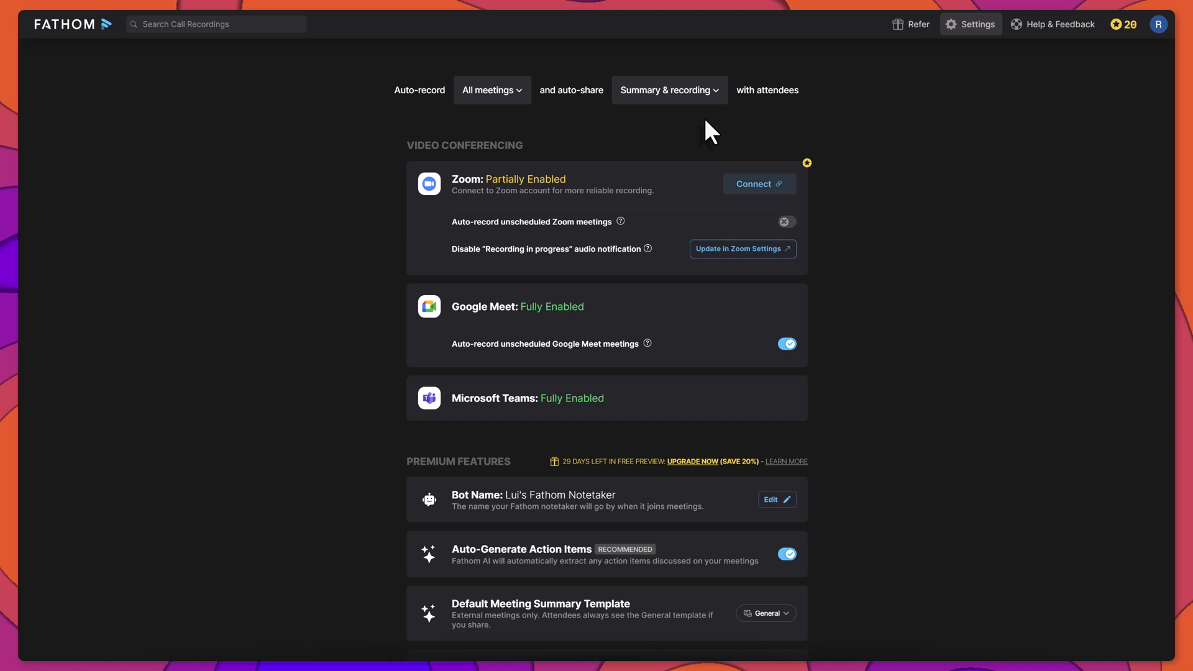
Scroll down the settings page to the Chrome Extension section.
scroll(852, 207, down, 2)
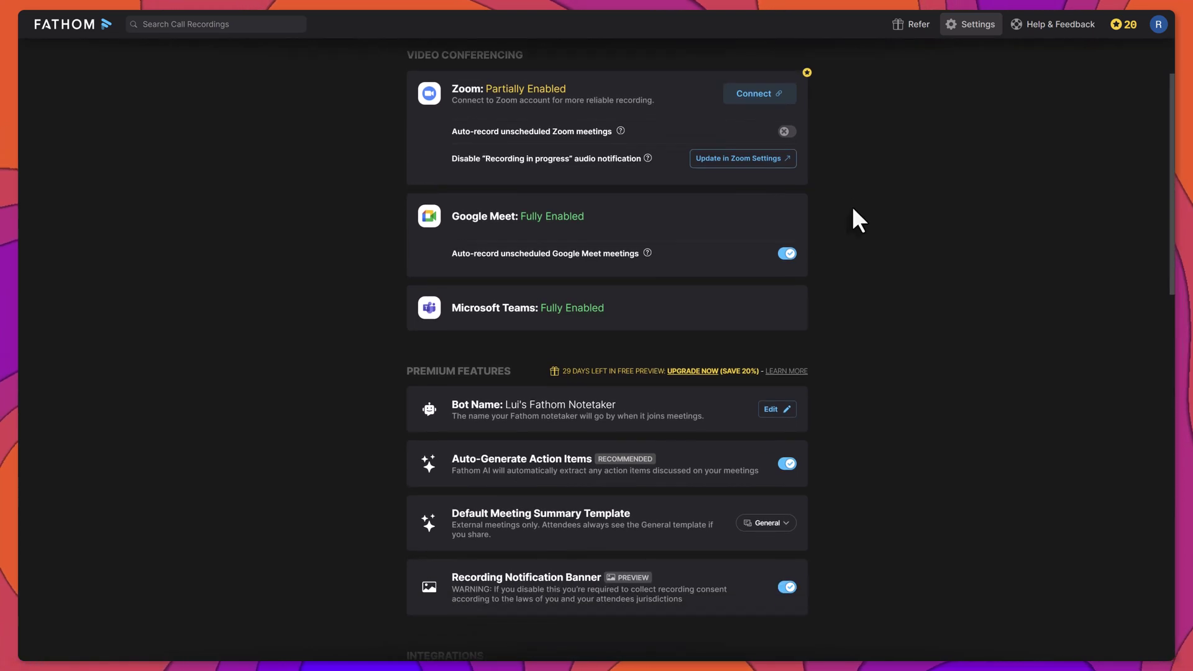
scroll(851, 207, down, 2)
scroll(852, 206, down, 2)
scroll(852, 207, down, 2)
scroll(852, 207, down, 3)
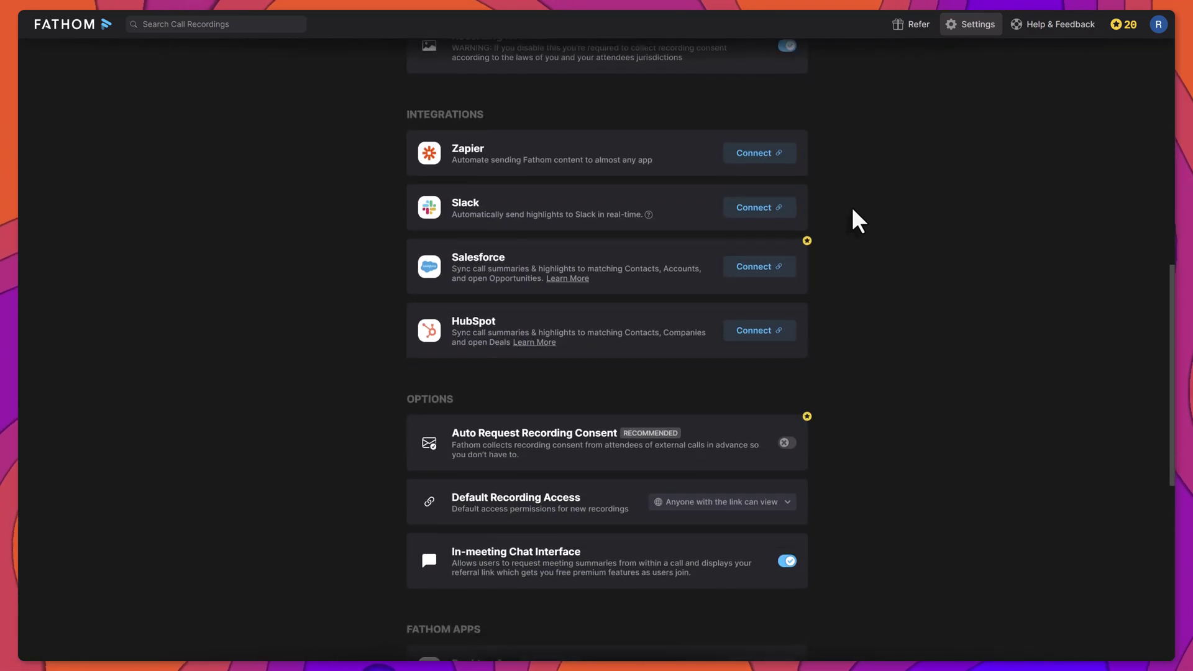
scroll(851, 207, down, 2)
scroll(852, 207, down, 2)
scroll(851, 207, down, 2)
scroll(851, 207, down, 1)
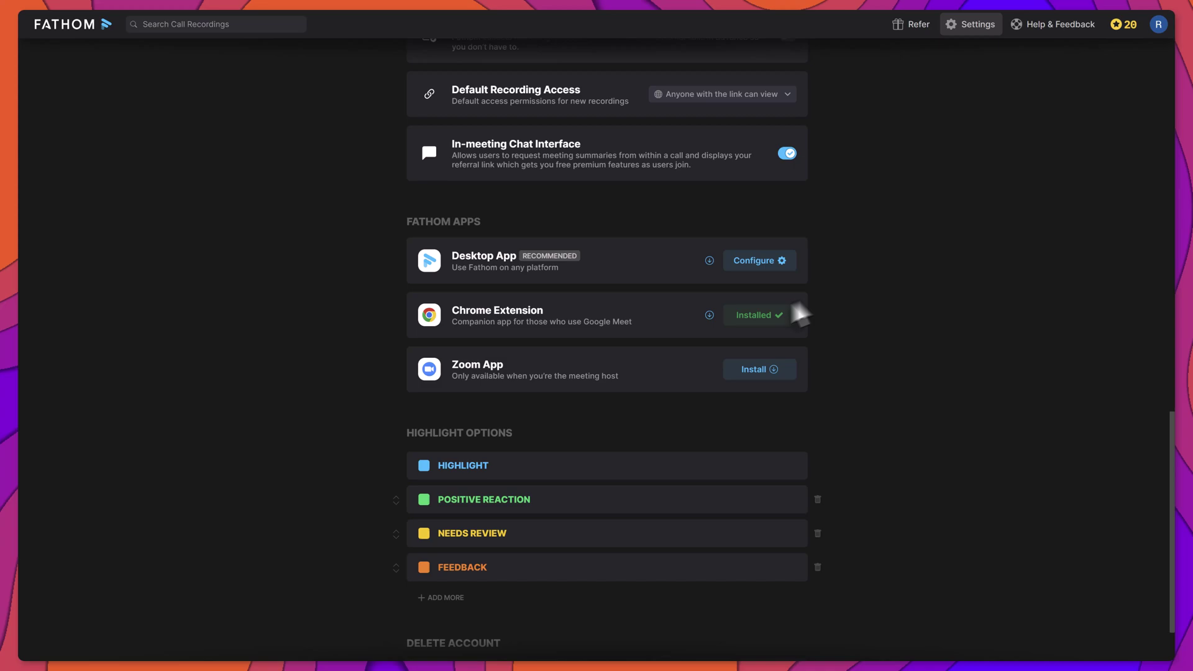
Add the Fathom AI Note Taker for Google Meet extension from the Chrome Web Store.
click(704, 320)
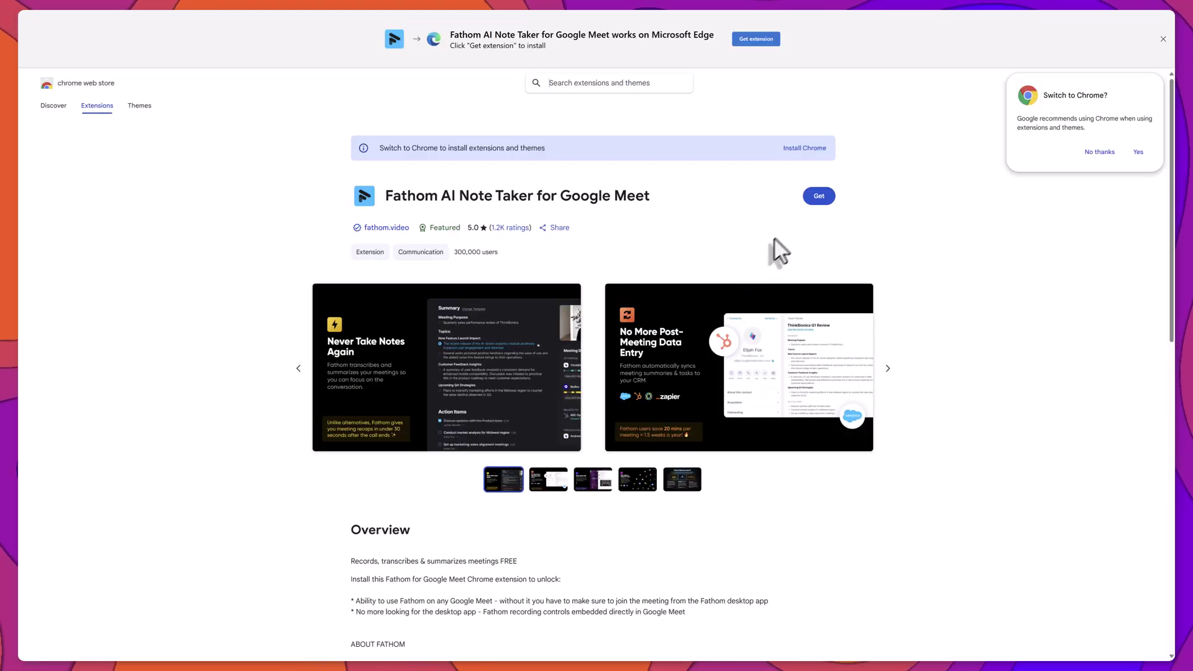
click(813, 198)
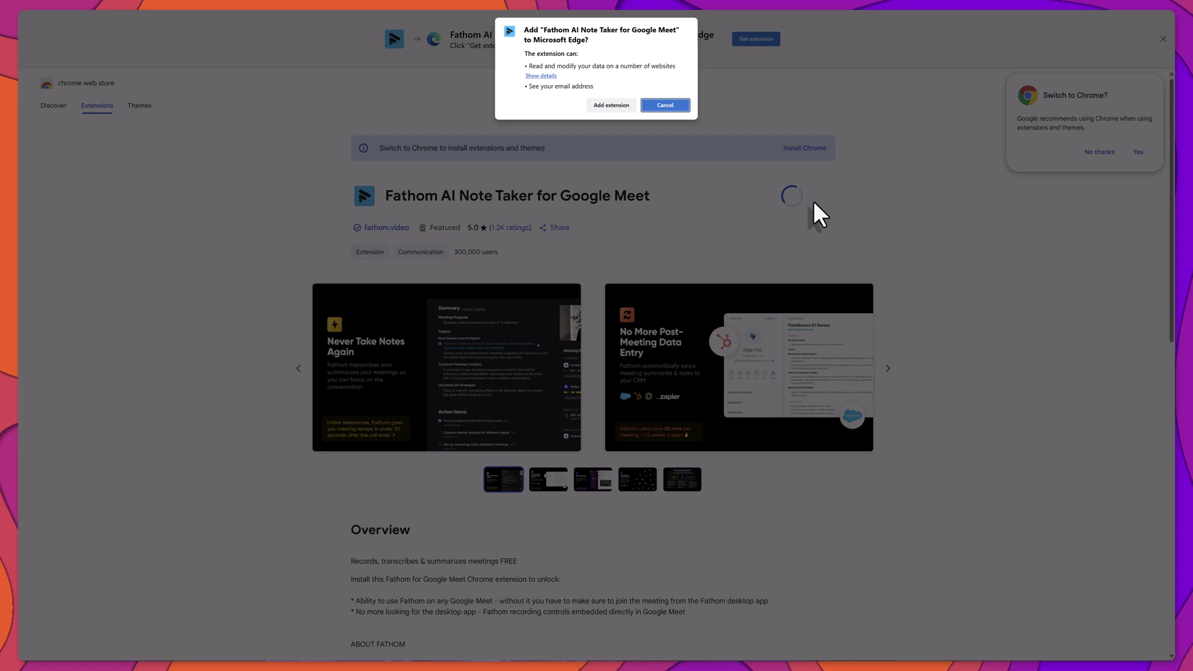
click(621, 108)
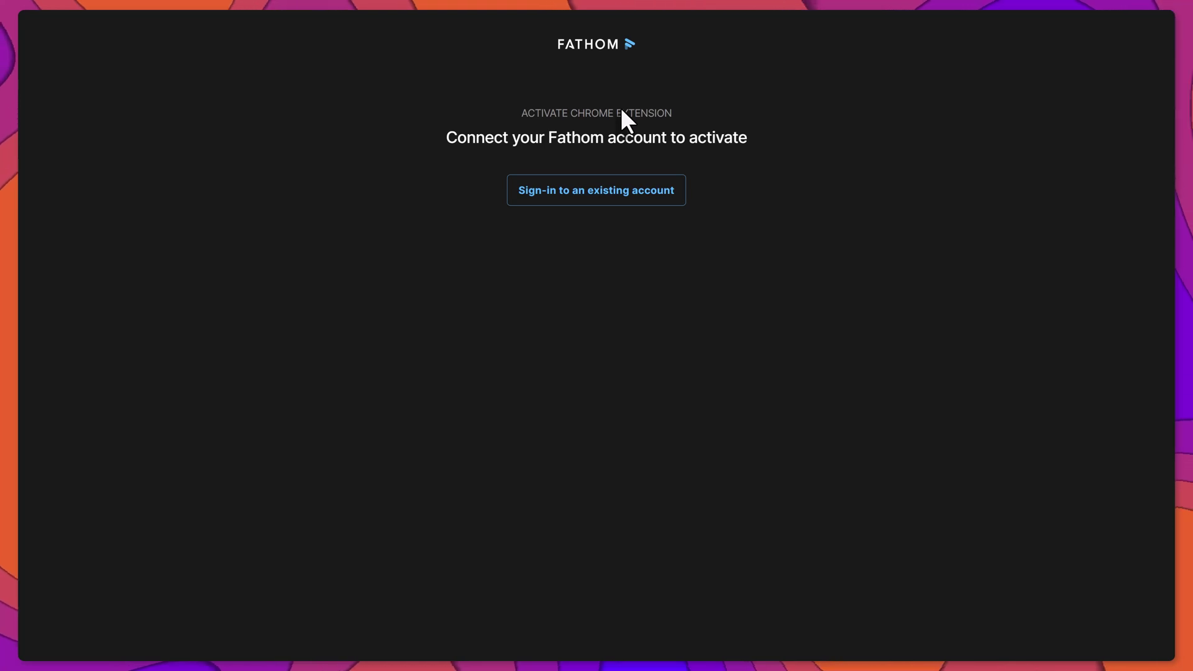
Sign in to the existing Fathom account to activate the extension.
click(628, 193)
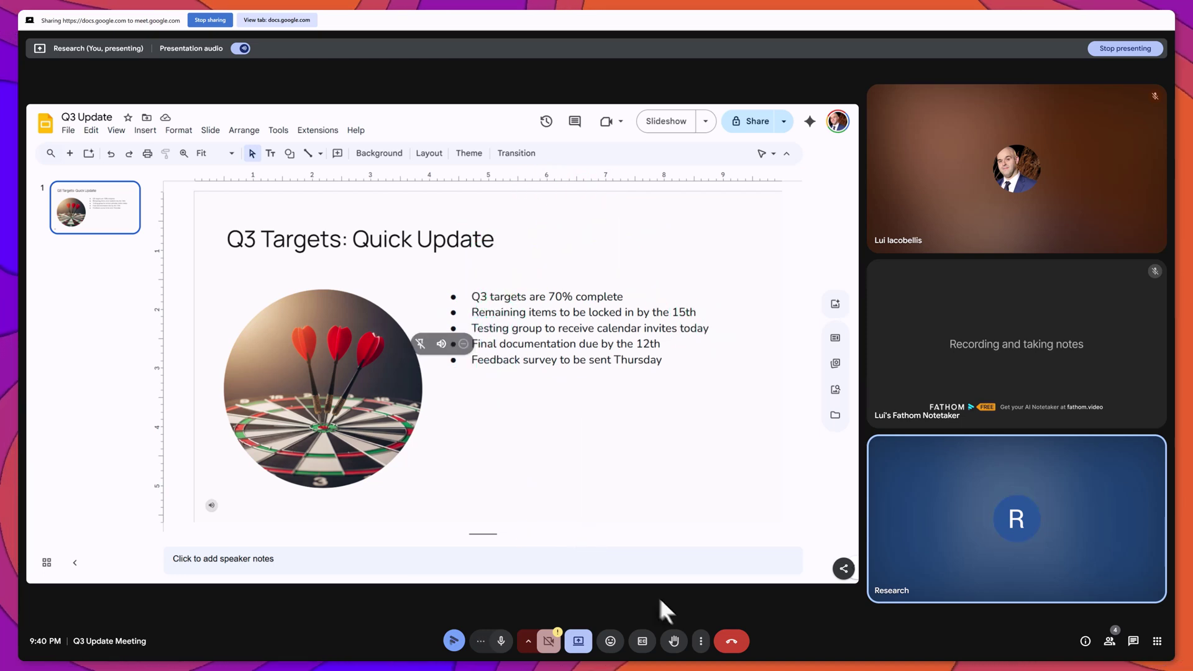
Leave the Q3 Update Meeting call.
click(725, 640)
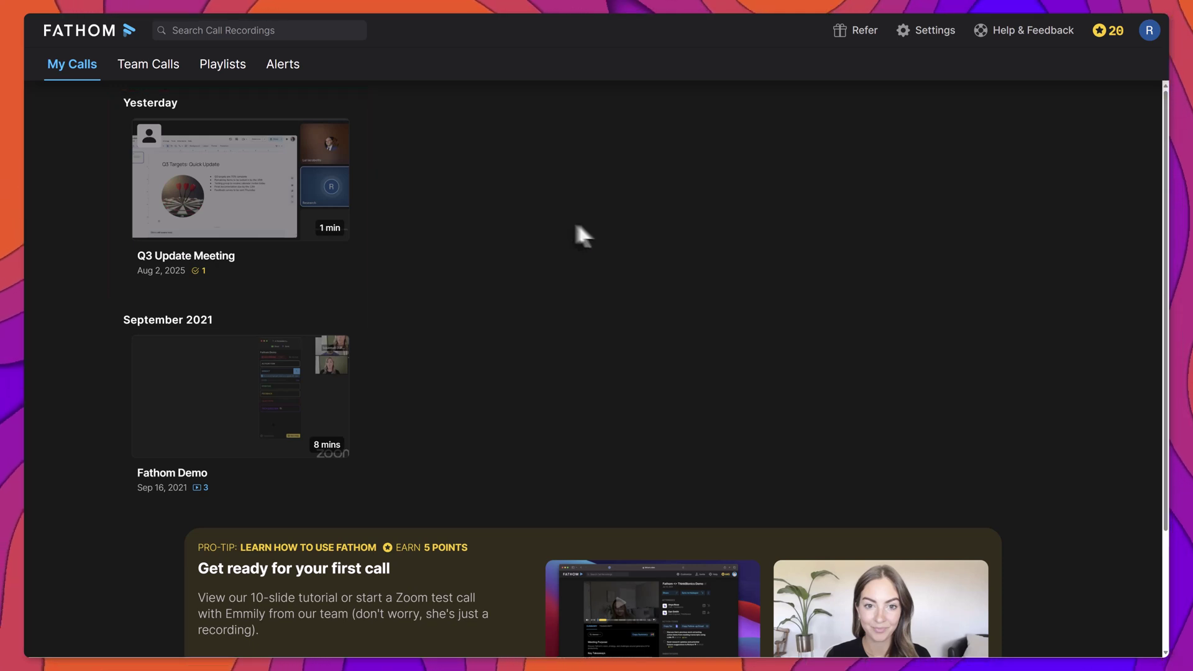
Open the Q3 Update Meeting recording, generate General-template notes, and review the summary.
click(334, 195)
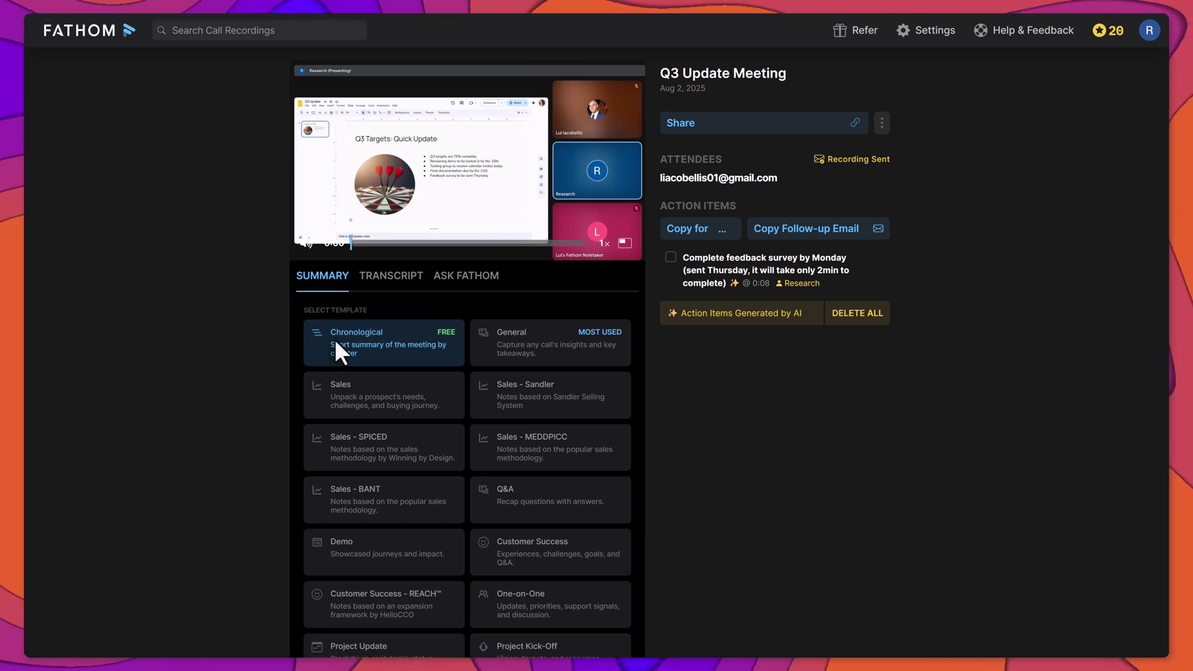
click(512, 340)
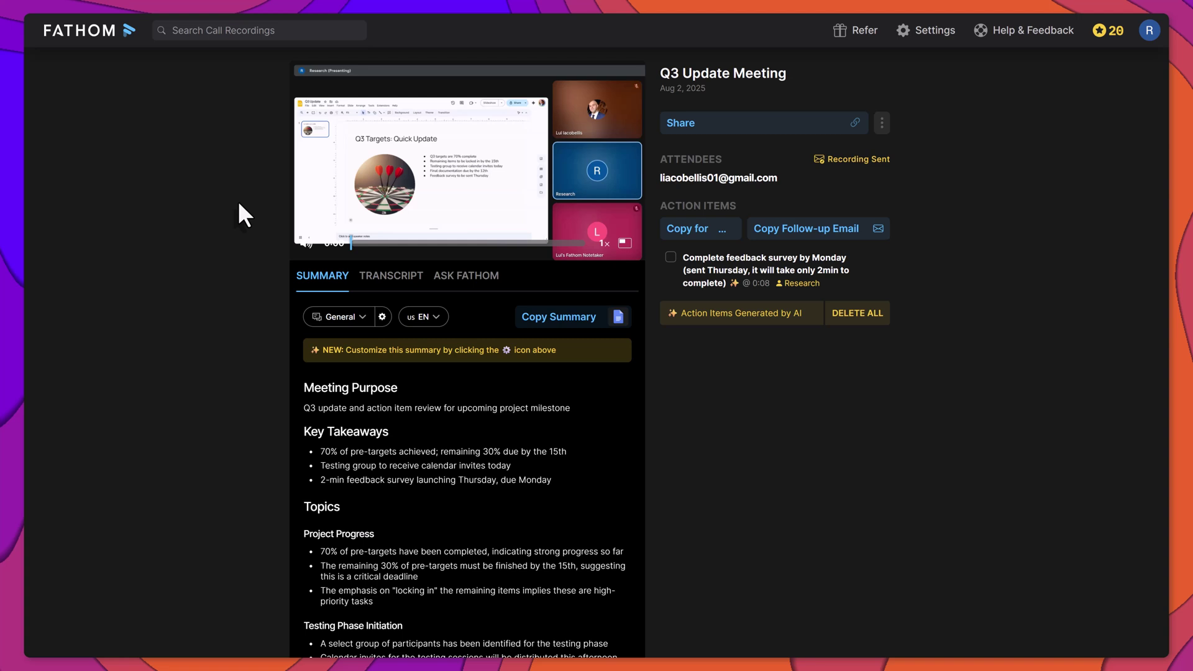
scroll(342, 435, down, 2)
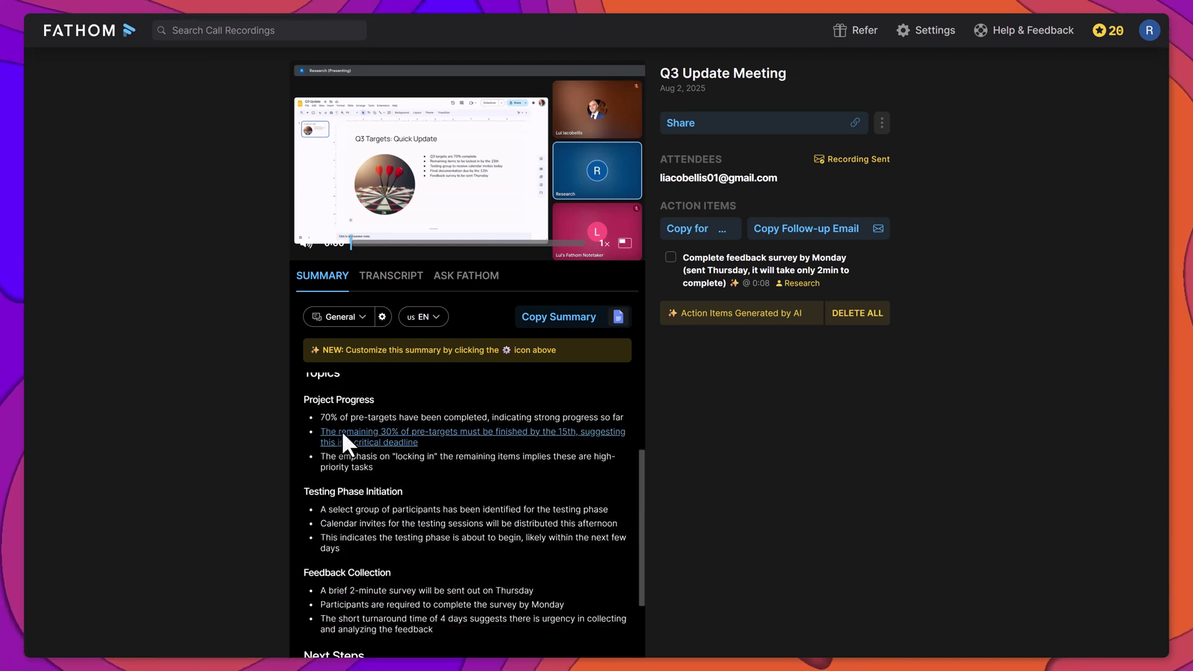
scroll(343, 435, down, 2)
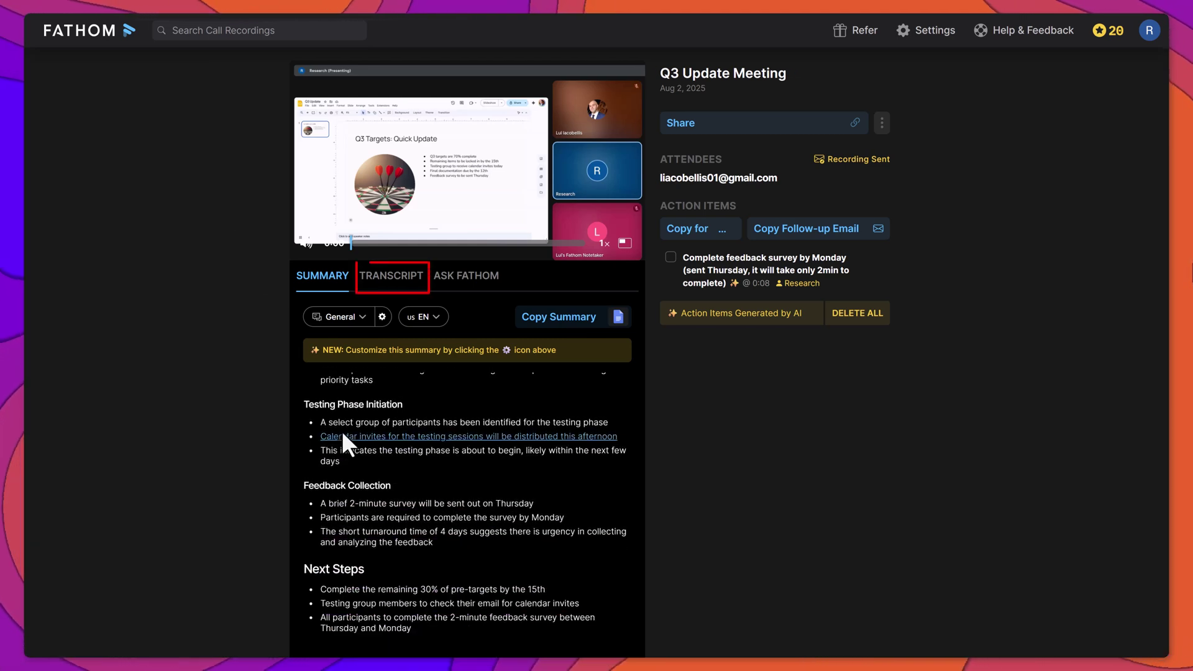
Show the Q3 Update Meeting transcript.
click(391, 276)
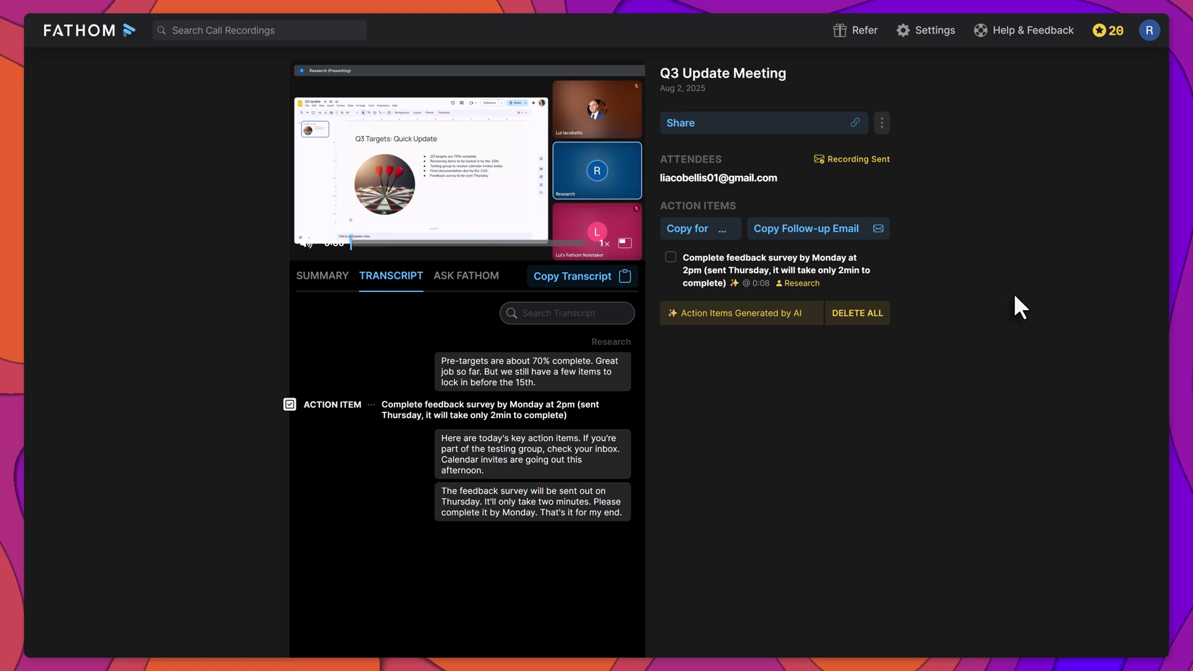
Ask Fathom "Why was this meeting scheduled?" about the Q3 Update Meeting.
click(468, 275)
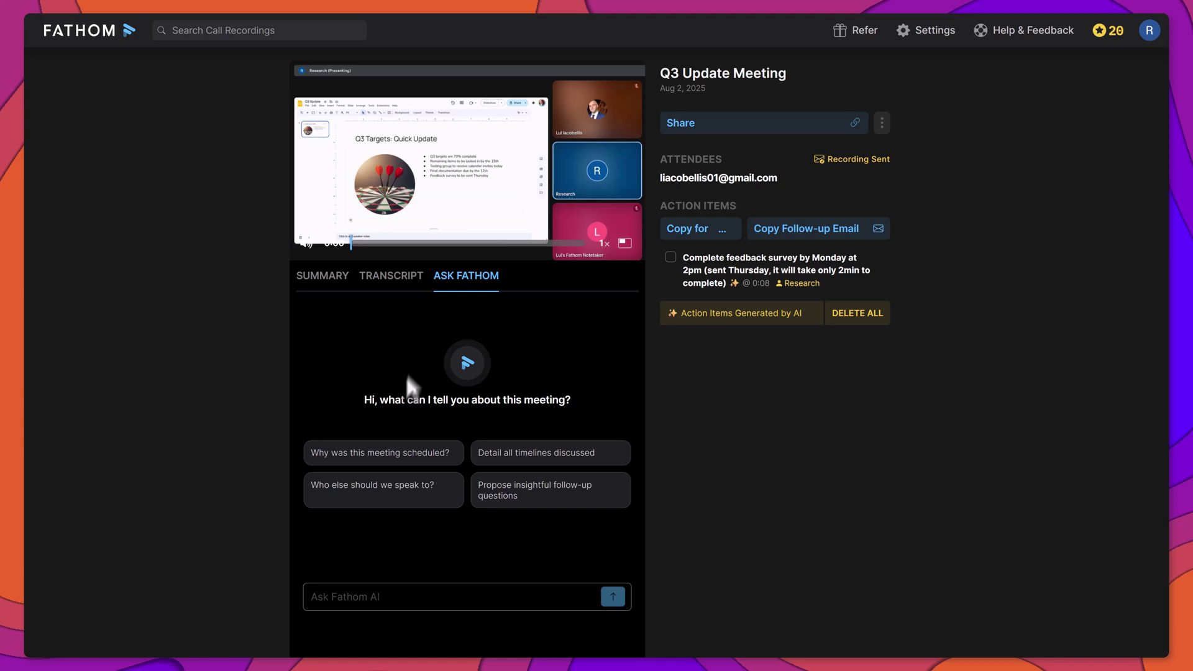
click(402, 454)
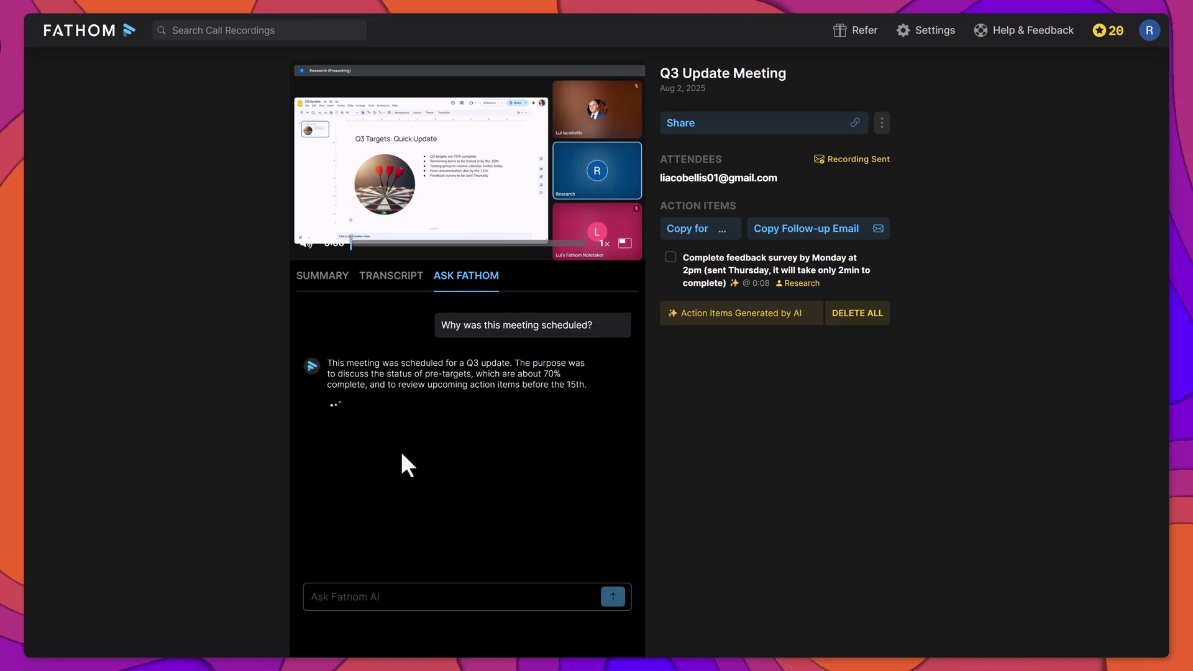